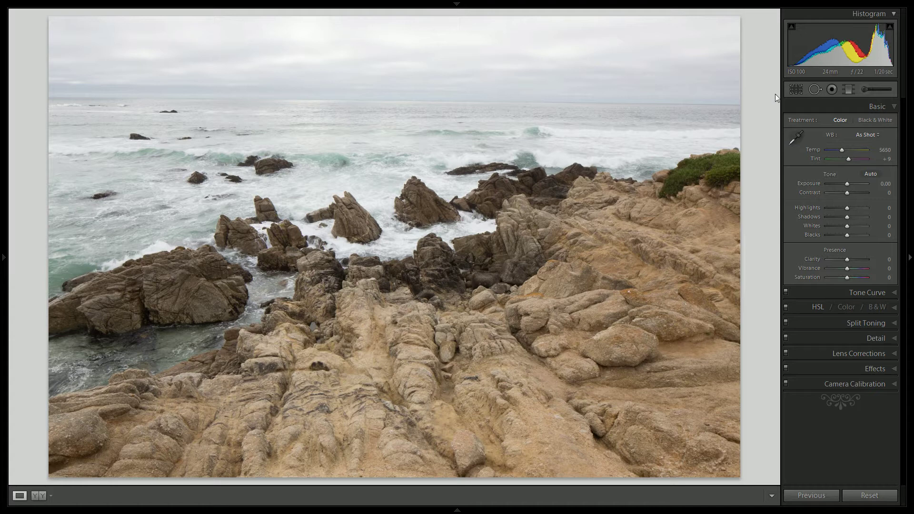
- Straighten the photo by tracing the sea horizon across the full frame with the Straighten tool, and apply the crop
{"action": "left_click", "coordinate": [795, 89]}
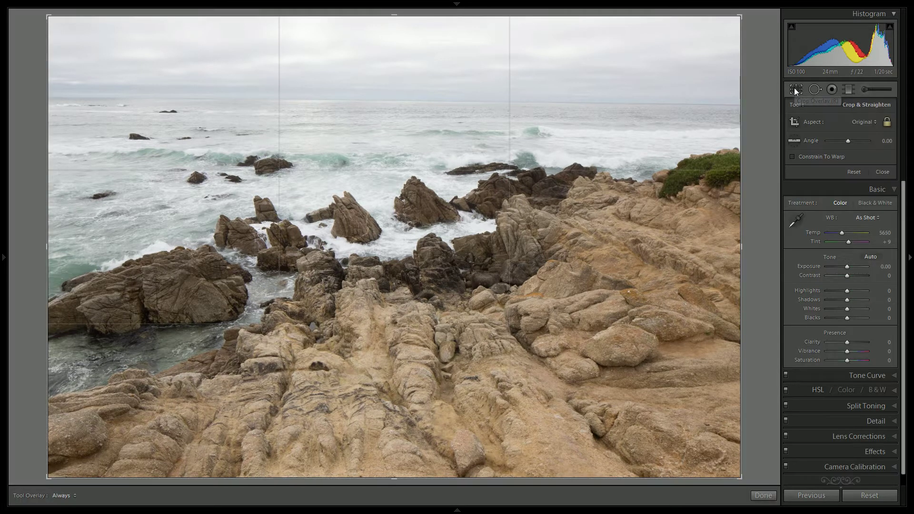
{"action": "left_click_drag", "start_coordinate": [847, 139], "coordinate": [848, 139]}
{"action": "left_click", "coordinate": [796, 141]}
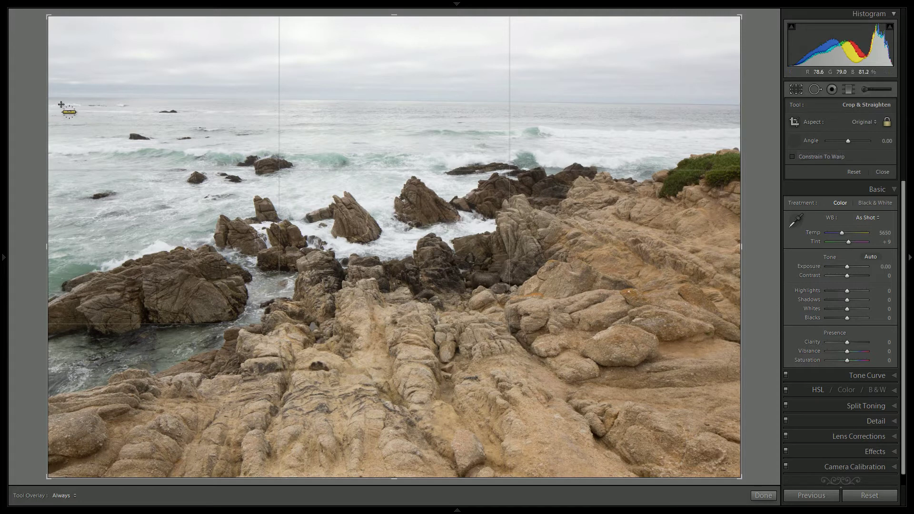
{"action": "left_click_drag", "start_coordinate": [45, 97], "coordinate": [753, 104]}
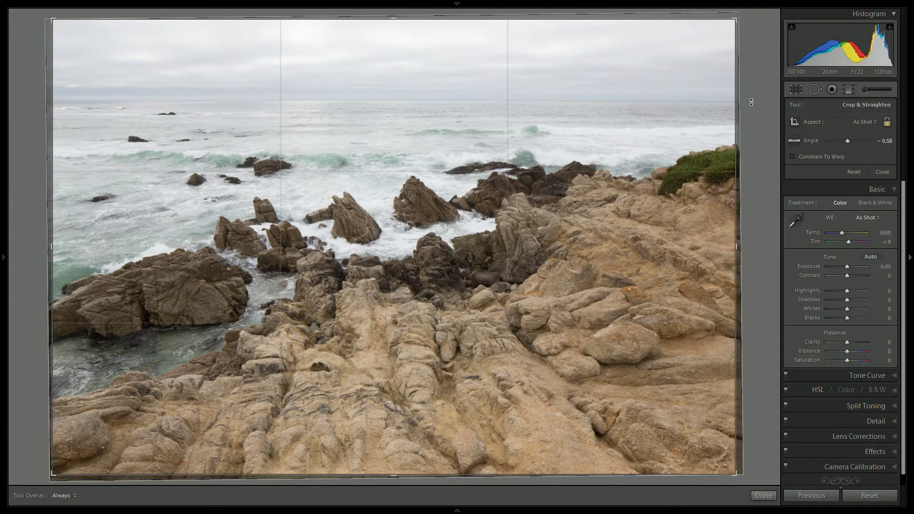
{"action": "left_click", "coordinate": [765, 497]}
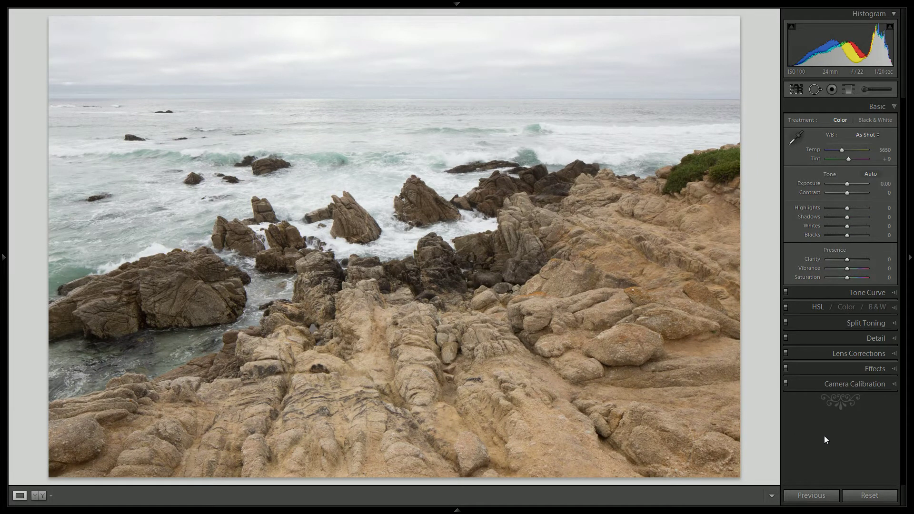
- Change the camera calibration profile to Camera Standard
{"action": "left_click", "coordinate": [842, 384]}
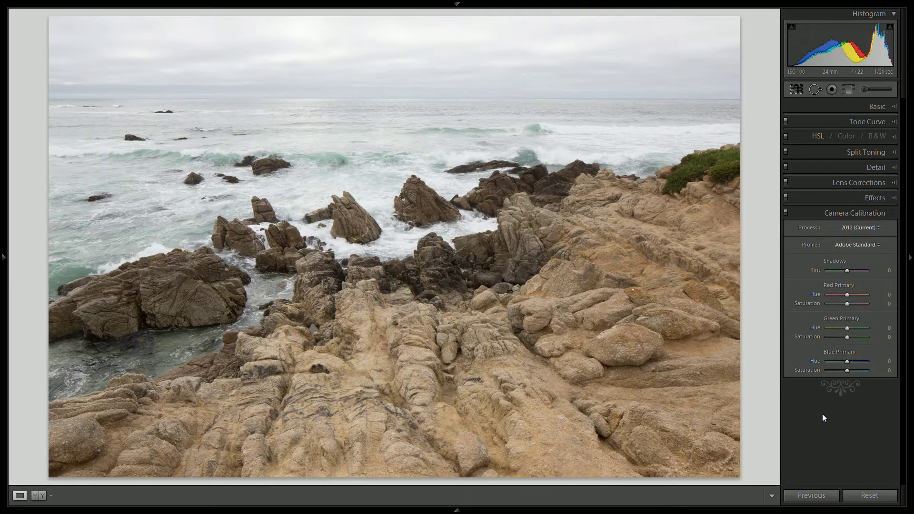
{"action": "left_click", "coordinate": [864, 244]}
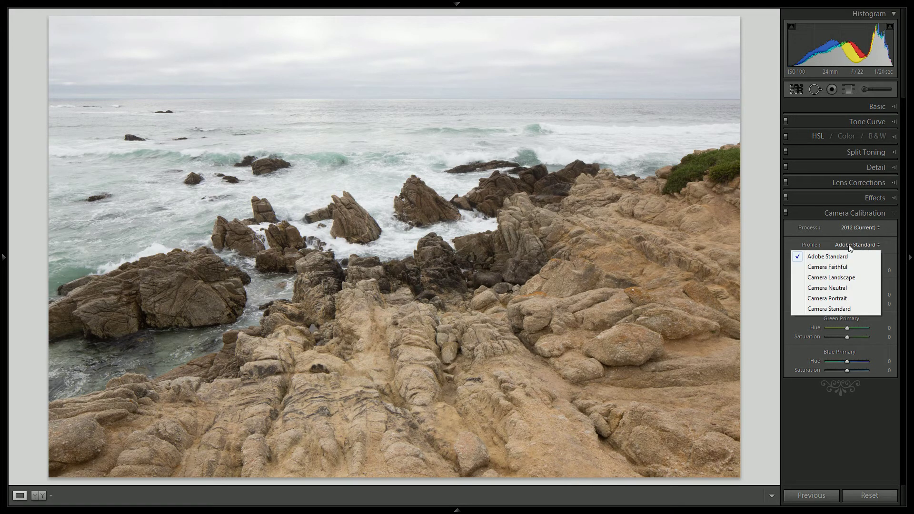
{"action": "left_click", "coordinate": [814, 310]}
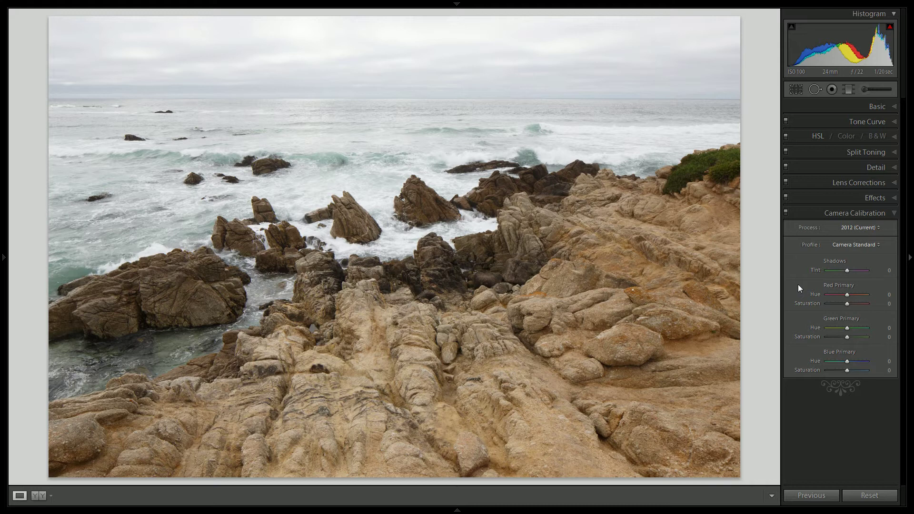
- Recover the bright areas of the photo by setting Whites to -40 and Highlights to -40
{"action": "left_click", "coordinate": [834, 106]}
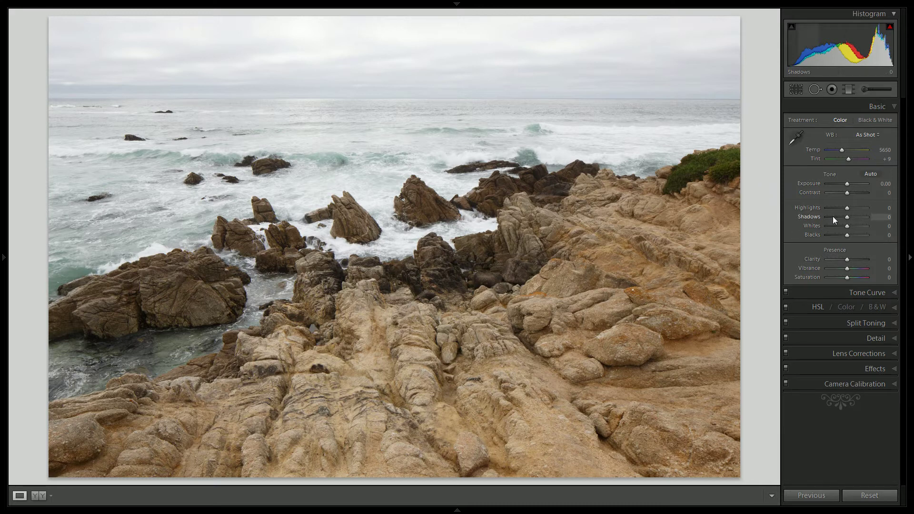
{"action": "left_click", "coordinate": [890, 27]}
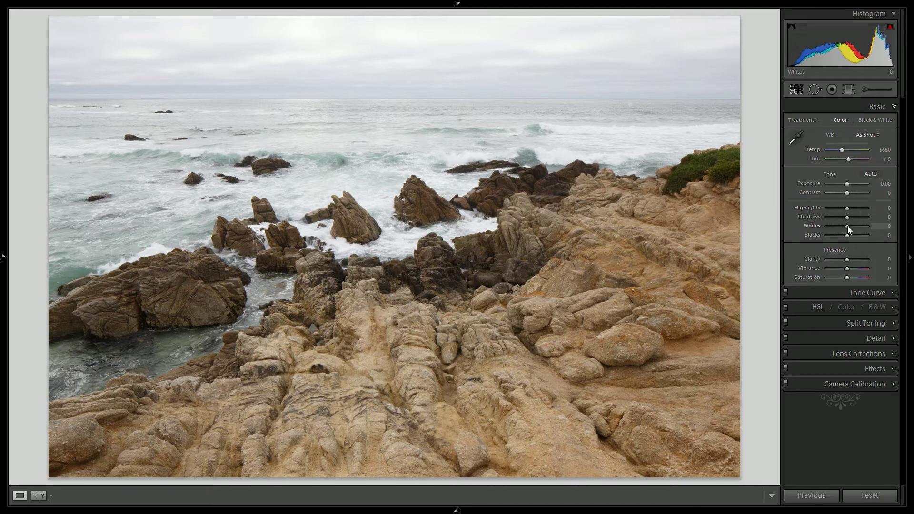
{"action": "scroll", "coordinate": [848, 226], "scroll_direction": "down", "scroll_amount": 4}
{"action": "scroll", "coordinate": [847, 227], "scroll_direction": "down", "scroll_amount": 3}
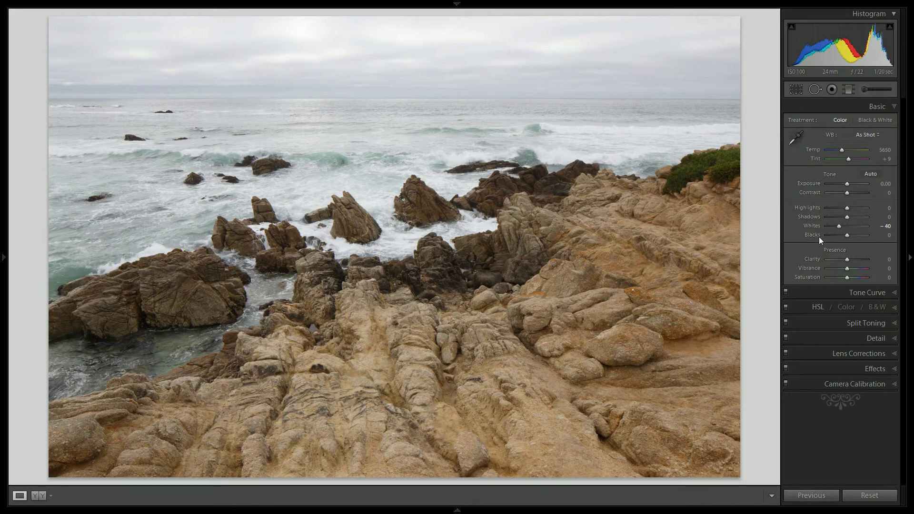
{"action": "scroll", "coordinate": [848, 208], "scroll_direction": "down", "scroll_amount": 8}
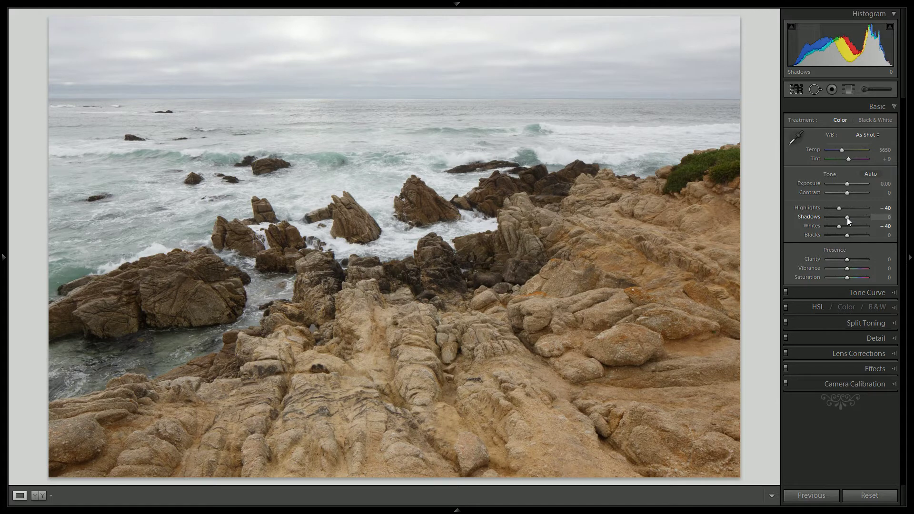
- Set Shadows, Blacks and Contrast to +20 each in the basic tone adjustments
{"action": "scroll", "coordinate": [847, 218], "scroll_direction": "up", "scroll_amount": 4}
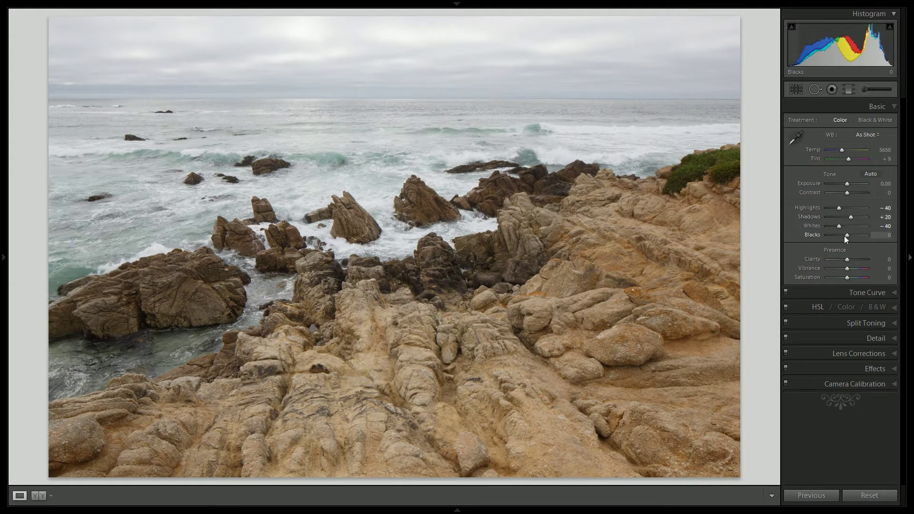
{"action": "scroll", "coordinate": [847, 236], "scroll_direction": "up", "scroll_amount": 4}
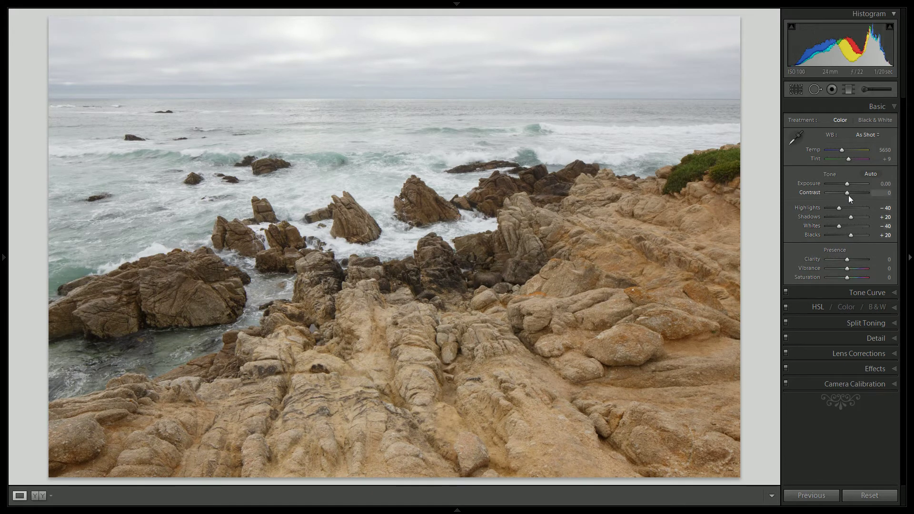
{"action": "scroll", "coordinate": [847, 193], "scroll_direction": "up", "scroll_amount": 4}
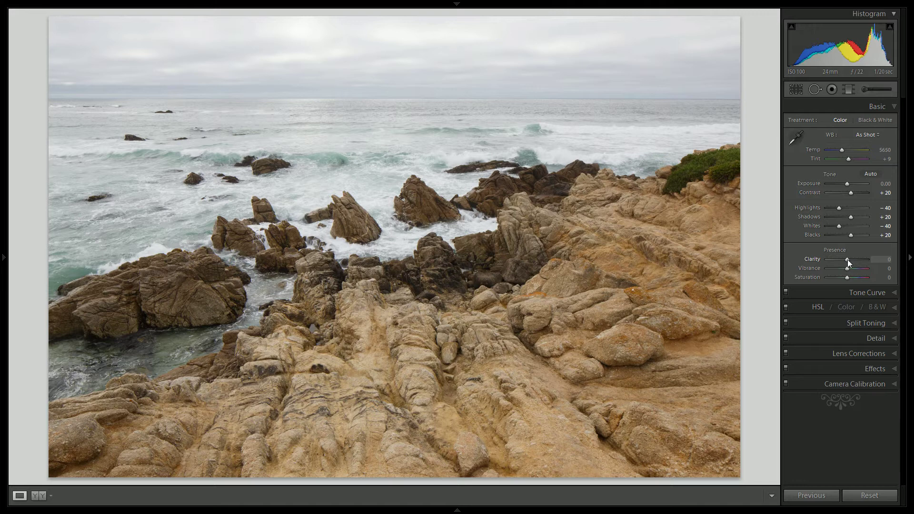
- Raise the photo's Clarity to +83 and Vibrance to +40
{"action": "left_click_drag", "start_coordinate": [847, 261], "coordinate": [864, 259]}
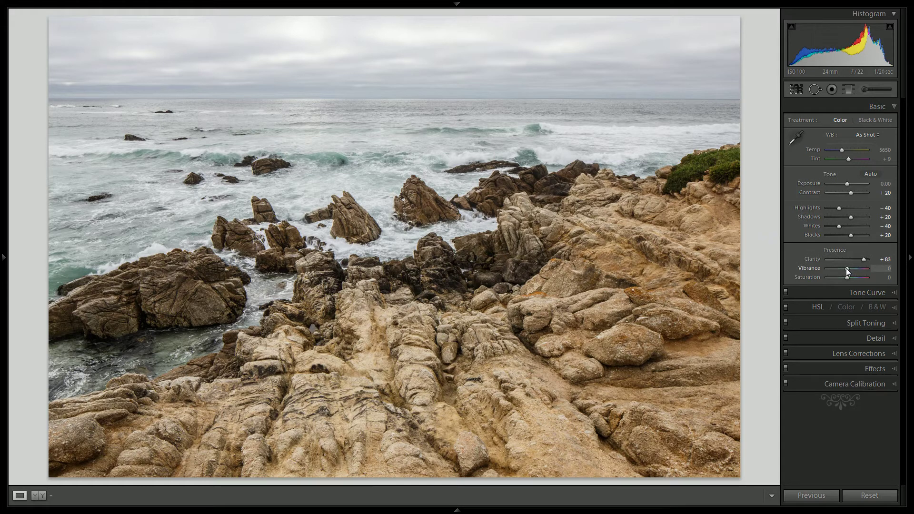
{"action": "key", "text": "Up"}
{"action": "key", "text": "Up"}
{"action": "key", "text": "Up"}
{"action": "key", "text": "Up"}
{"action": "key", "text": "Up"}
{"action": "key", "text": "Up"}
{"action": "key", "text": "Up"}
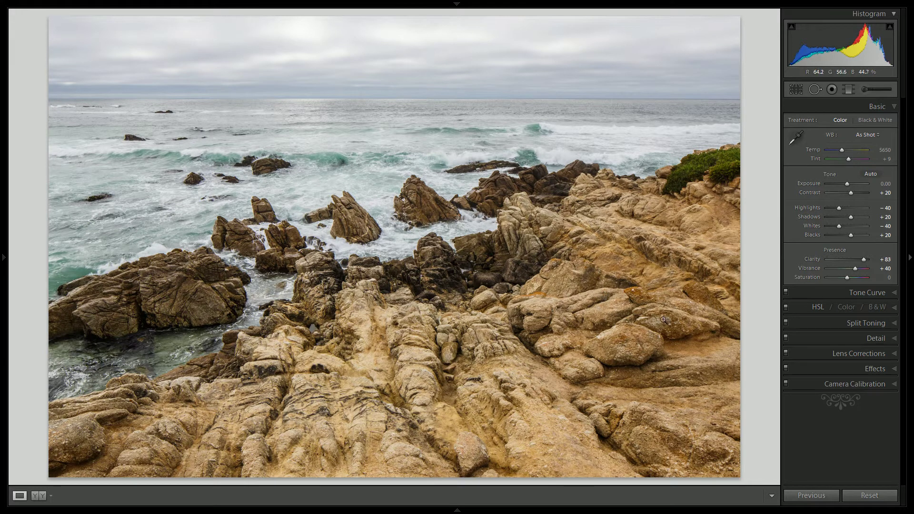
- Adjust the HSL saturation by setting Orange to -40 and Aqua to +40
{"action": "left_click", "coordinate": [817, 308]}
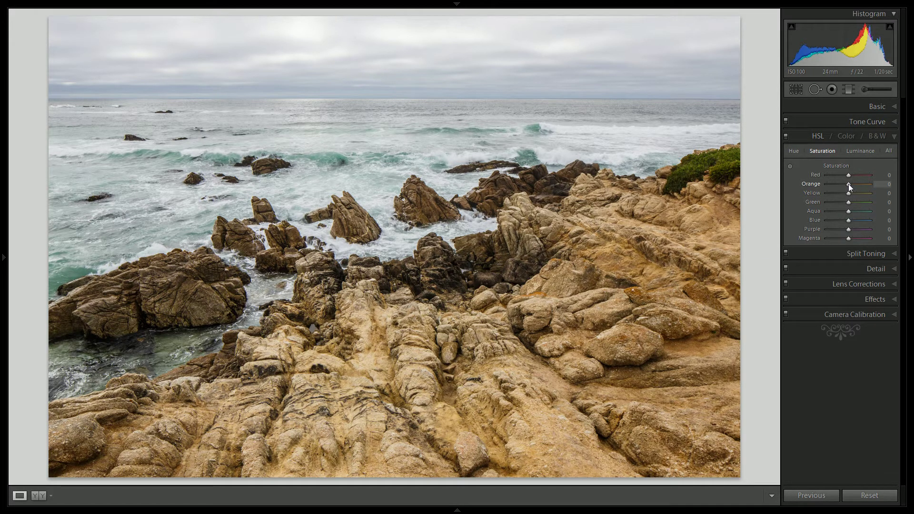
{"action": "scroll", "coordinate": [848, 184], "scroll_direction": "down", "scroll_amount": 4}
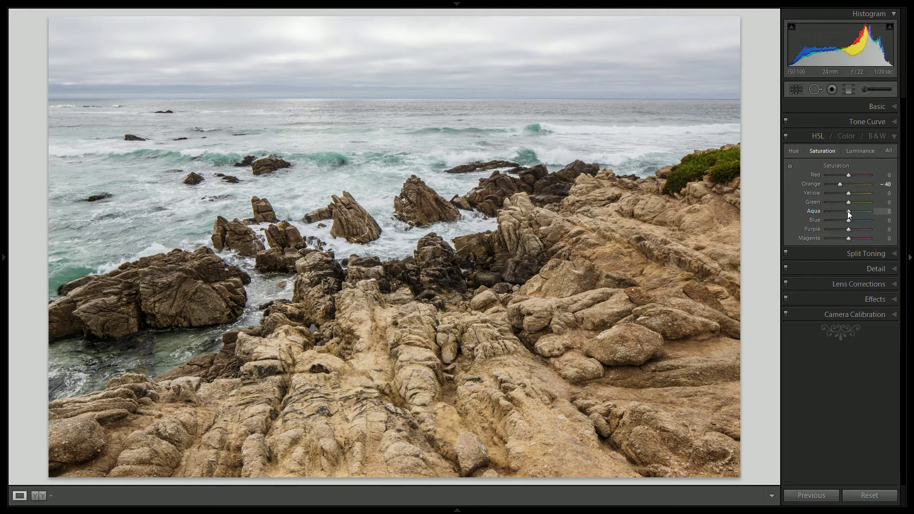
{"action": "scroll", "coordinate": [848, 214], "scroll_direction": "up", "scroll_amount": 2}
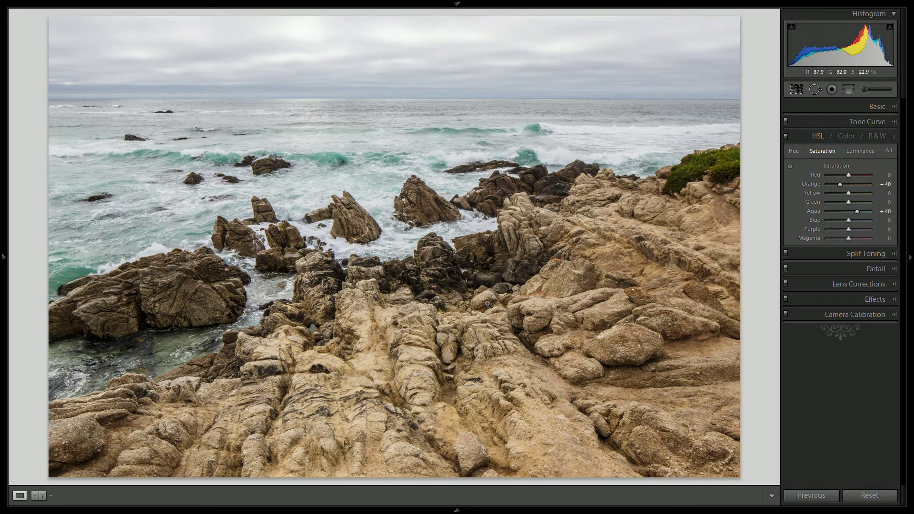
- Set the sharpening to Amount 50, Radius 2.0 and Detail 50
{"action": "left_click", "coordinate": [852, 269]}
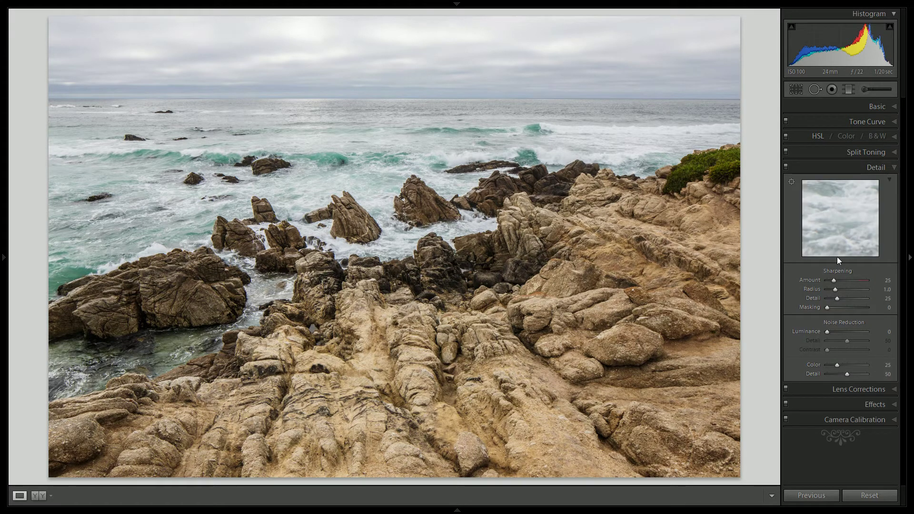
{"action": "left_click", "coordinate": [885, 280]}
{"action": "type", "text": "50"}
{"action": "left_click", "coordinate": [887, 289]}
{"action": "type", "text": "2"}
{"action": "left_click", "coordinate": [888, 299]}
{"action": "type", "text": "5"}
{"action": "left_click", "coordinate": [887, 281]}
{"action": "key", "text": "Return"}
- Set the sharpening Masking to 80 using the mask preview, restricting sharpening to the rock edges
{"action": "left_click_drag", "start_coordinate": [826, 307], "coordinate": [827, 307]}
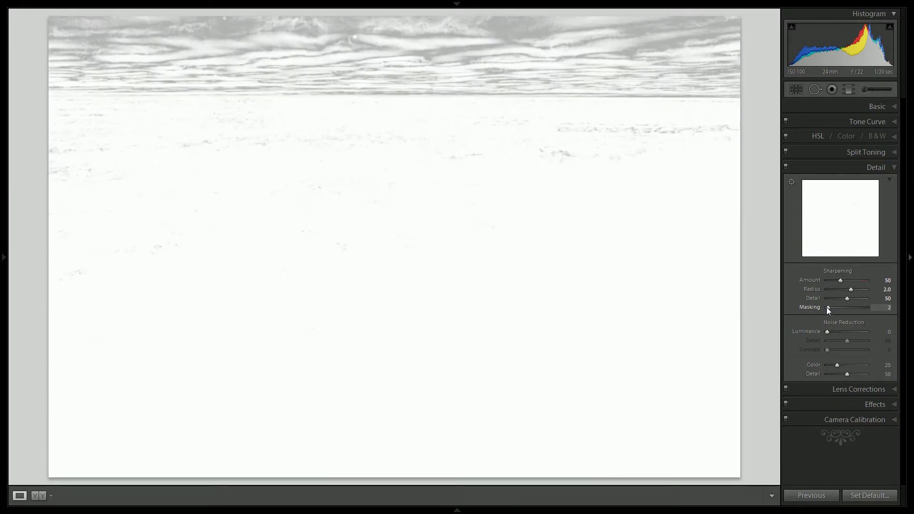
{"action": "left_click_drag", "start_coordinate": [826, 307], "coordinate": [858, 304]}
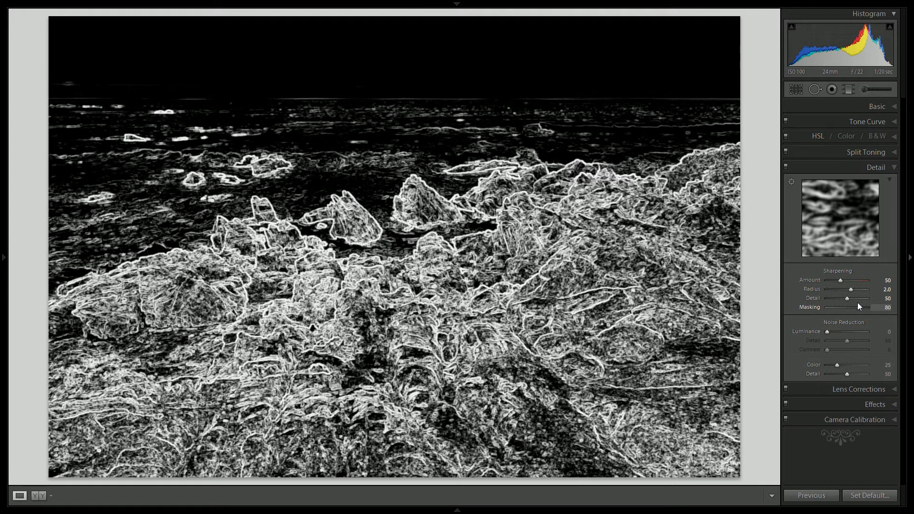
{"action": "left_click_drag", "start_coordinate": [858, 303], "coordinate": [858, 303]}
{"action": "left_click_drag", "start_coordinate": [858, 302], "coordinate": [856, 302]}
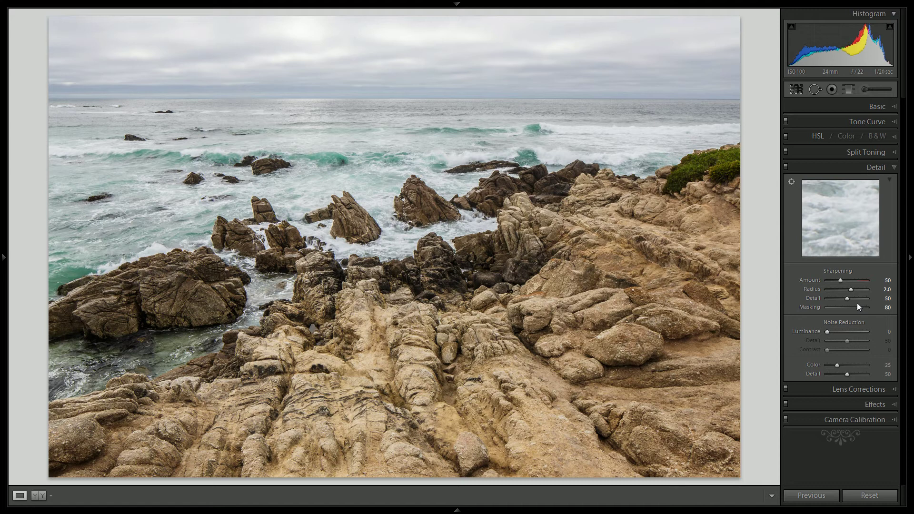
- Add a post-crop vignette with Amount -20 and Feather 80
{"action": "left_click", "coordinate": [845, 404]}
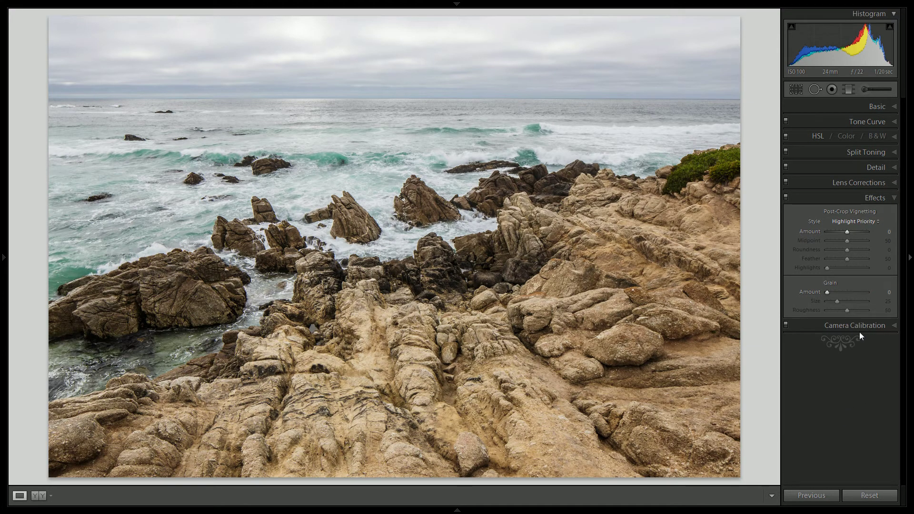
{"action": "left_click_drag", "start_coordinate": [848, 231], "coordinate": [844, 231]}
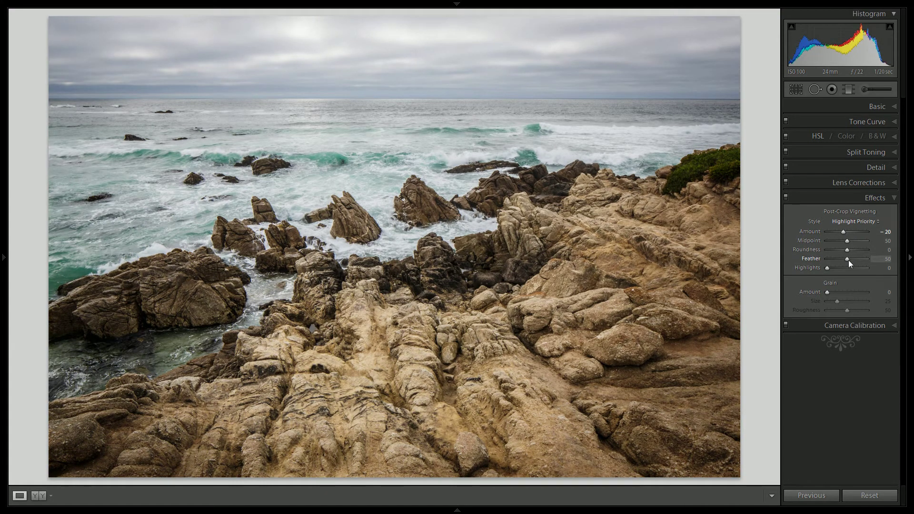
{"action": "scroll", "coordinate": [849, 259], "scroll_direction": "up", "scroll_amount": 6}
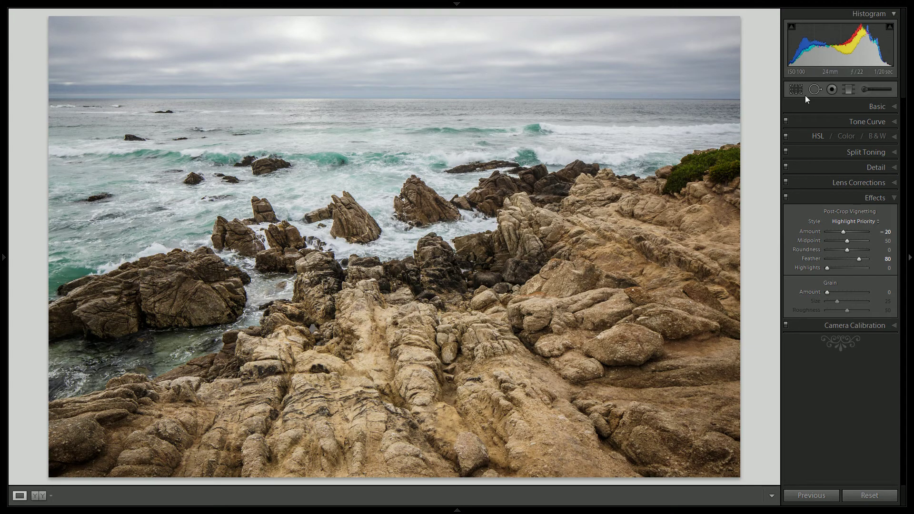
- Apply a graduated filter from the middle of the sky down to the horizon, with Exposure -0.50 and Clarity 50
{"action": "left_click", "coordinate": [847, 88]}
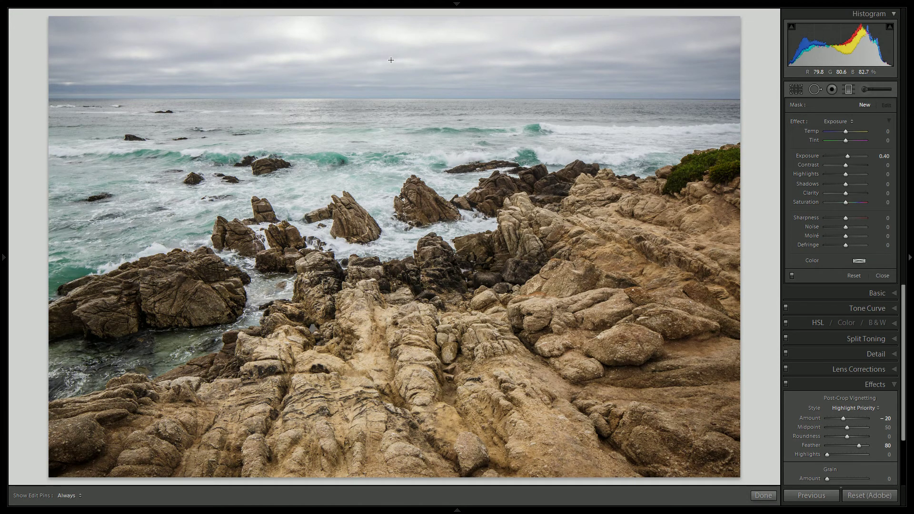
{"action": "left_click_drag", "start_coordinate": [393, 54], "coordinate": [388, 100]}
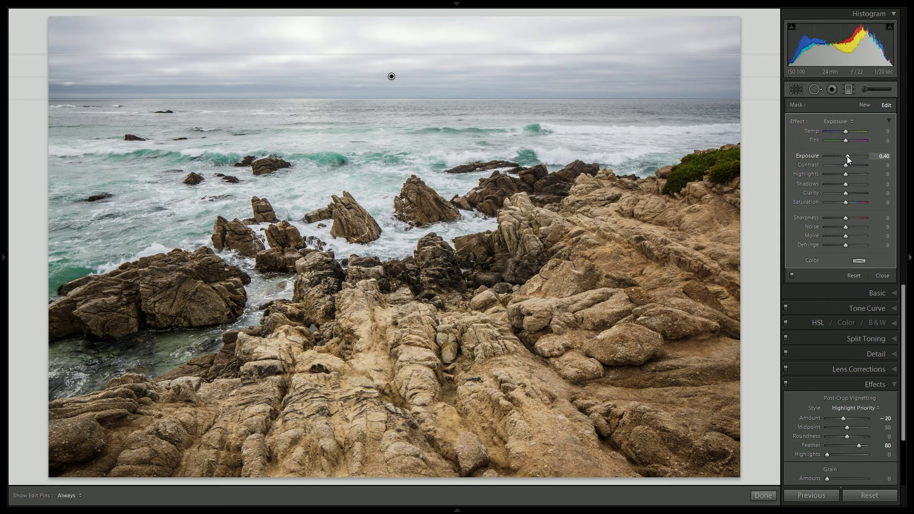
{"action": "key", "text": "Down"}
{"action": "key", "text": "Down"}
{"action": "key", "text": "Down"}
{"action": "key", "text": "Down"}
{"action": "key", "text": "Down"}
{"action": "key", "text": "Down"}
{"action": "key", "text": "Down"}
{"action": "key", "text": "Down"}
{"action": "key", "text": "Down"}
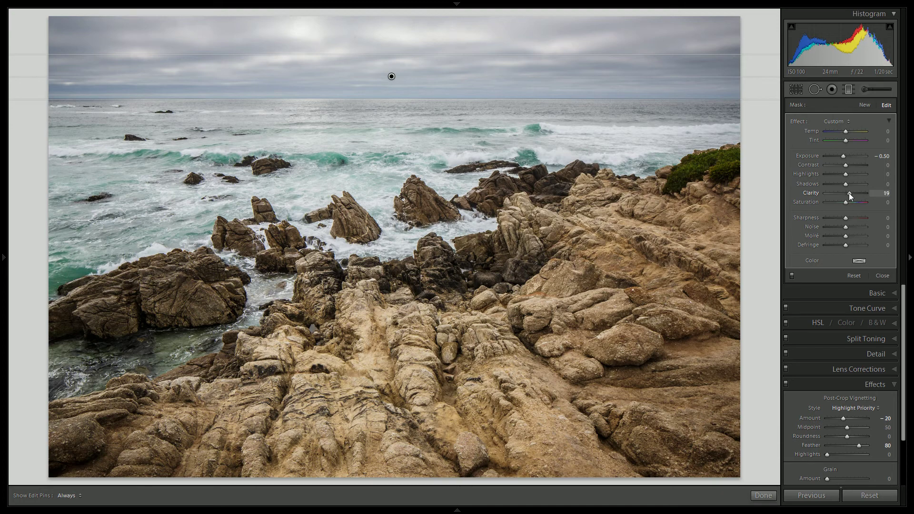
{"action": "left_click_drag", "start_coordinate": [849, 192], "coordinate": [855, 193]}
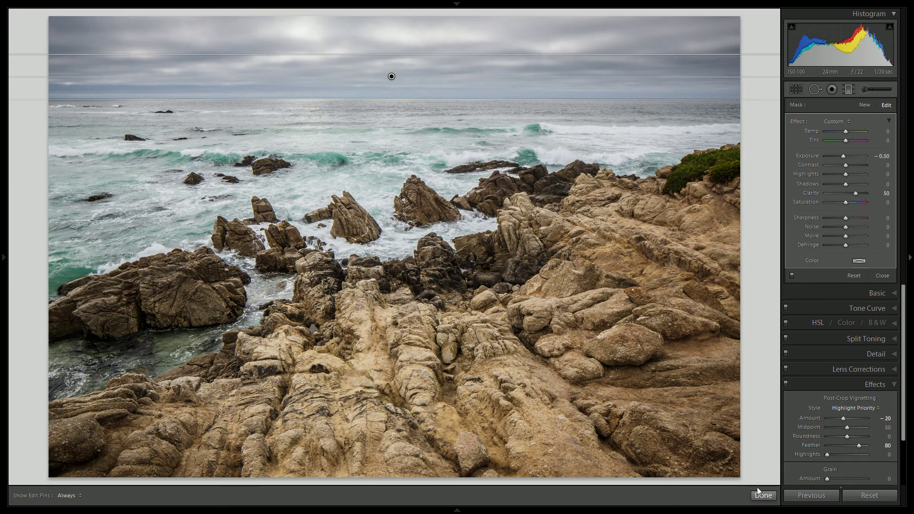
{"action": "left_click", "coordinate": [767, 497]}
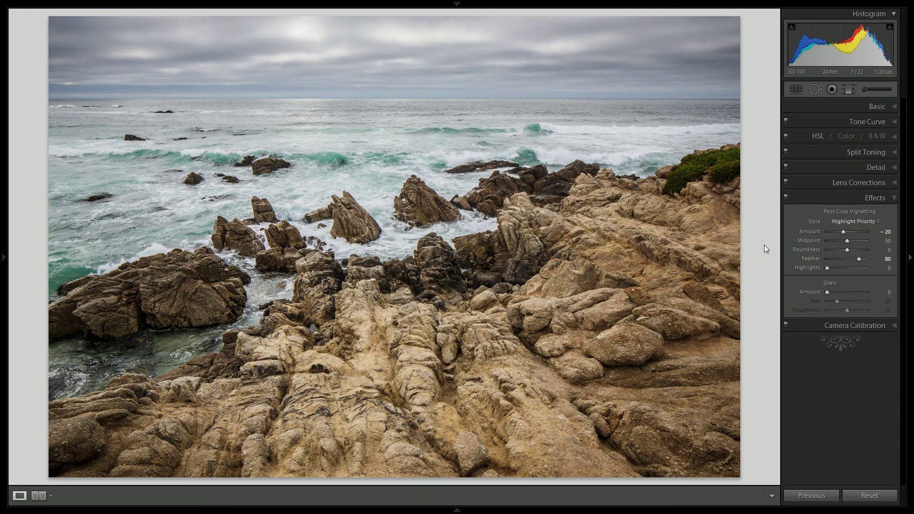
- Compare the edited photo with its before version, and return to the edited view
{"action": "key", "text": "backslash"}
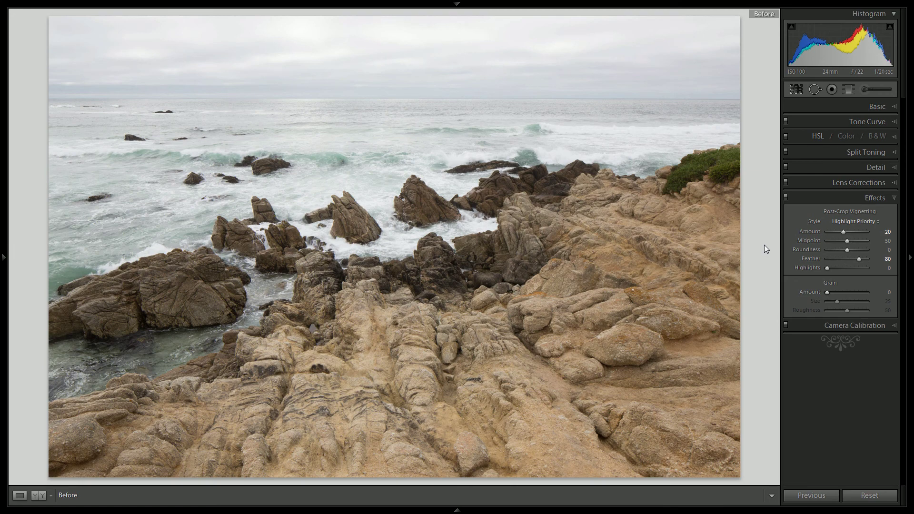
{"action": "key", "text": "backslash"}
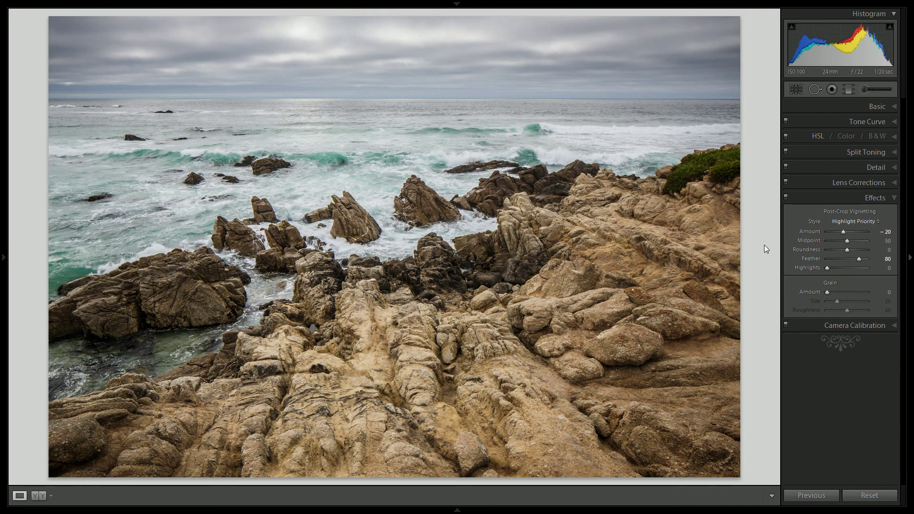